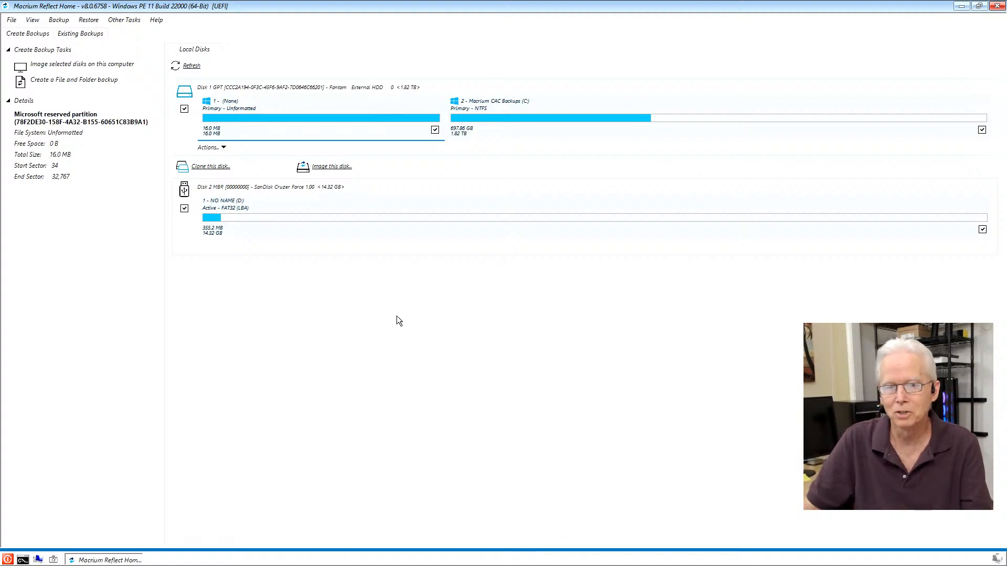
Exit the rescue environment, start the installed Macrium Reflect from Windows and allow it to make changes to the device.
click(998, 7)
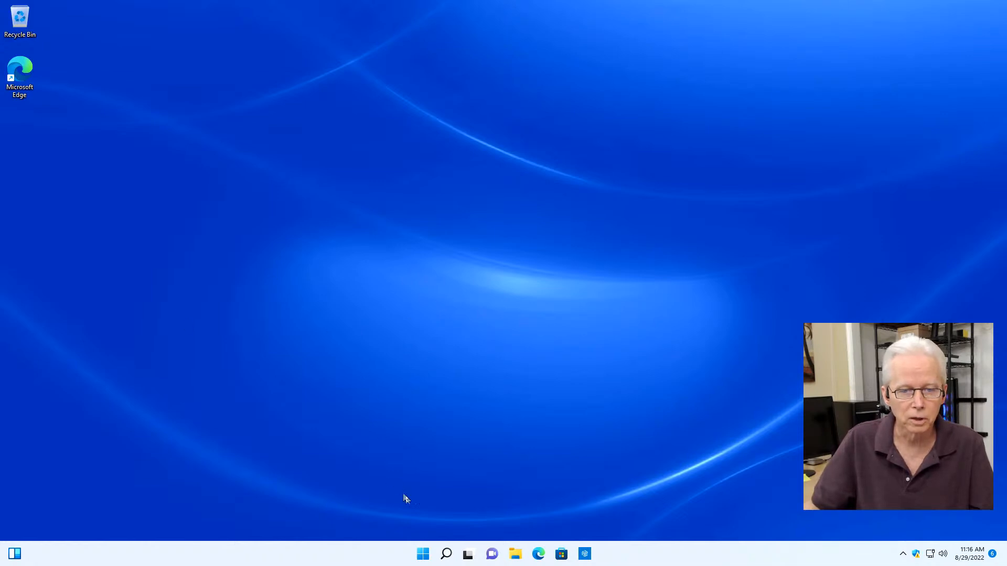
click(424, 555)
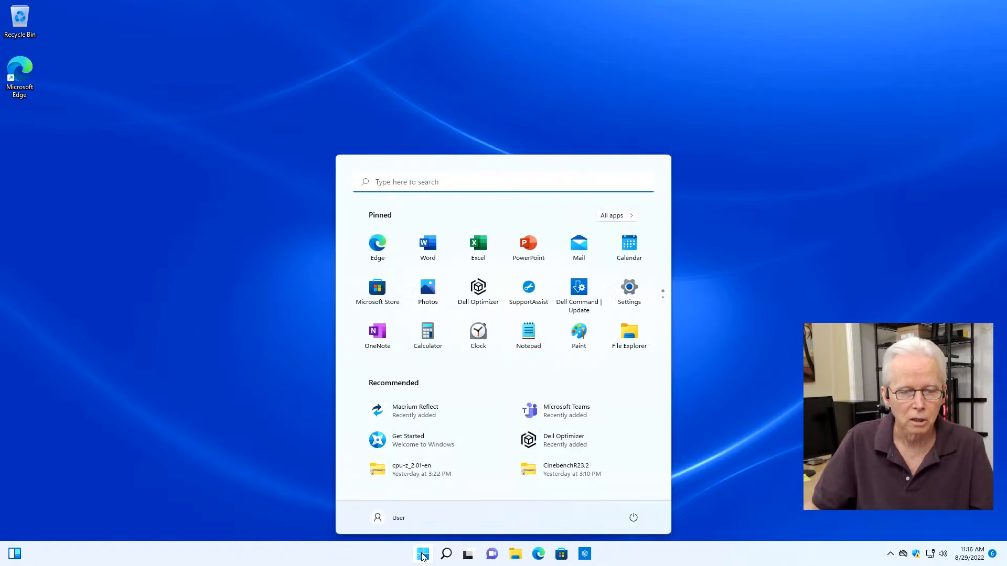
text(ref)
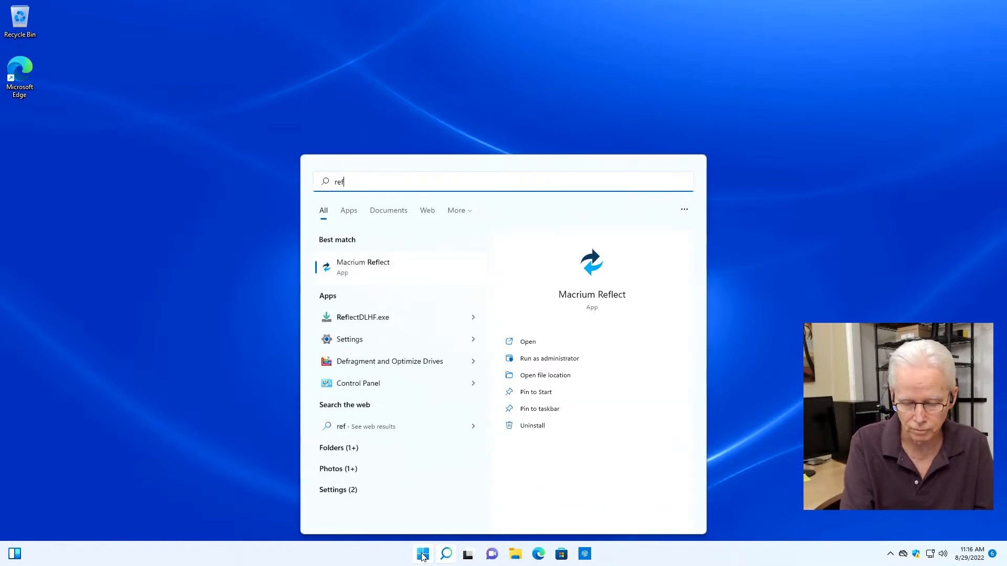
text(lect)
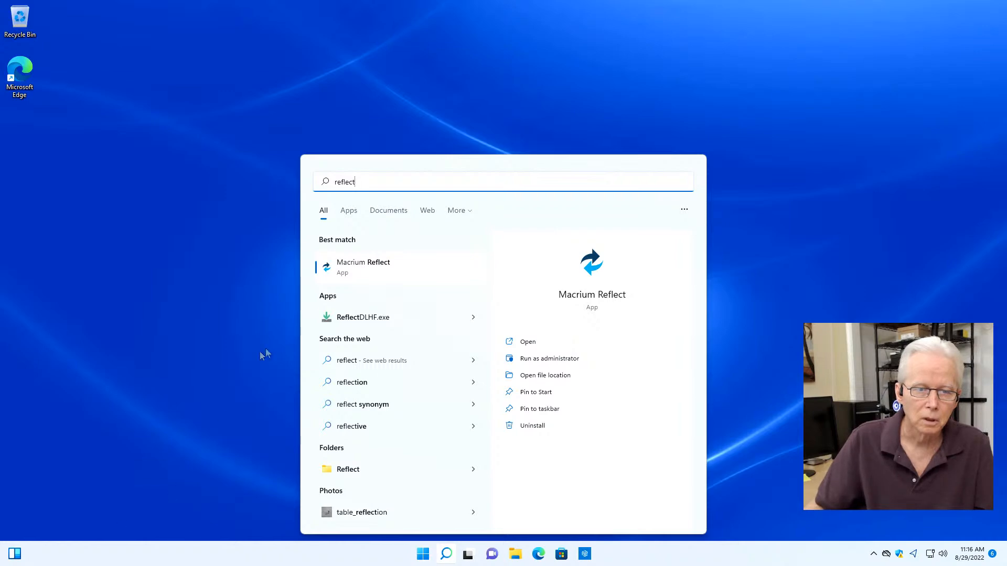
click(366, 266)
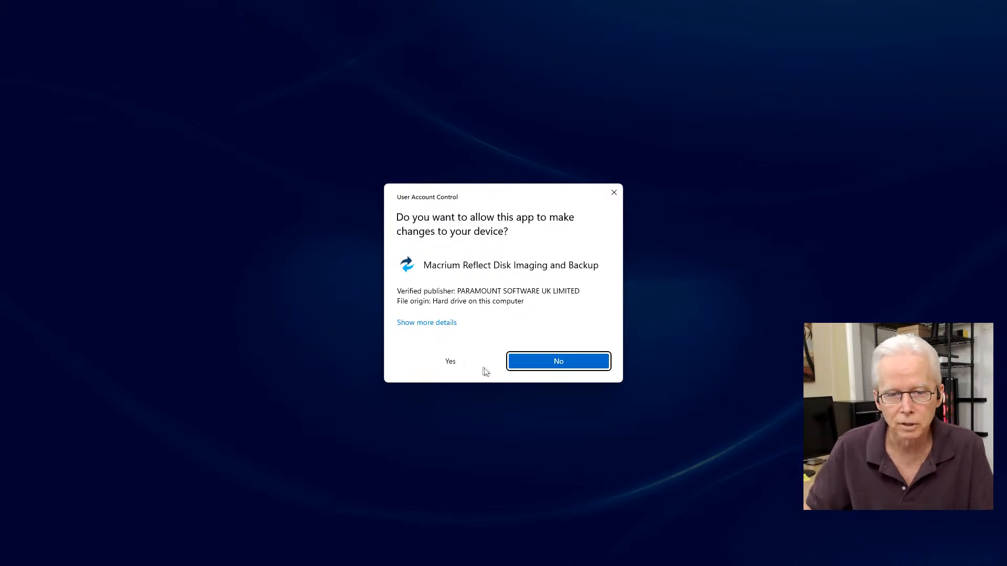
click(451, 363)
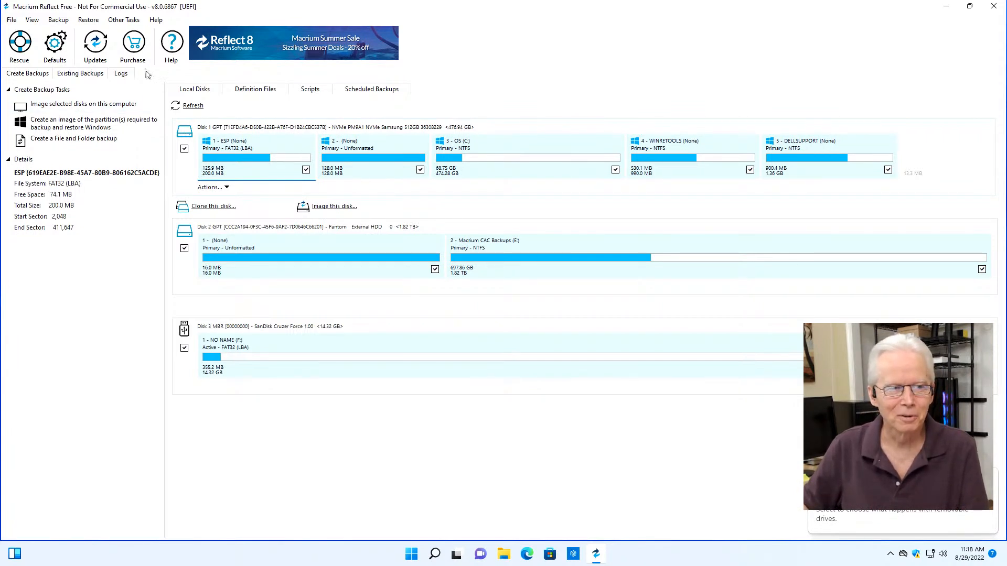
Start creating rescue media and choose the SanDisk Cruzer Force removable USB flash drive (F:) as the target device.
click(124, 20)
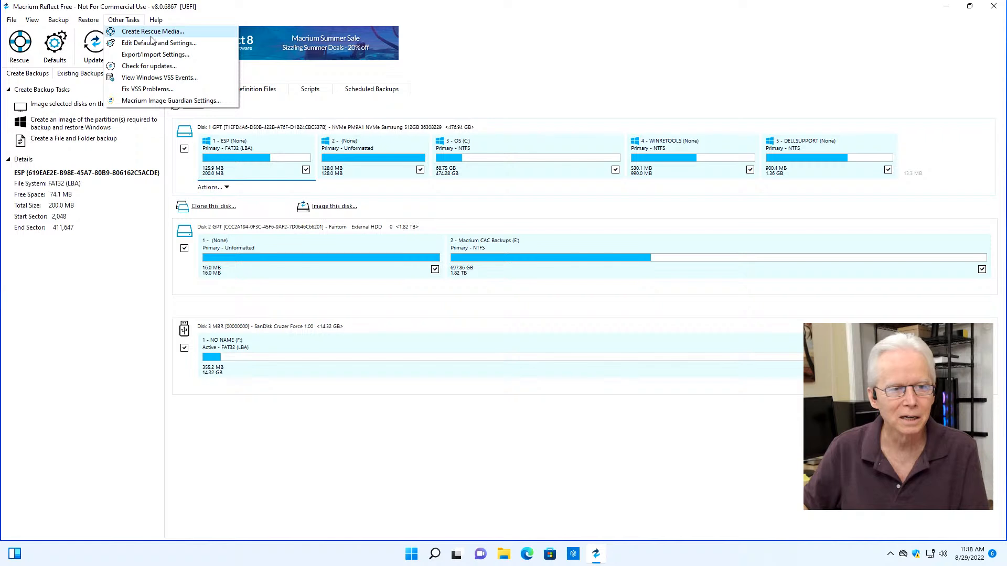
click(152, 33)
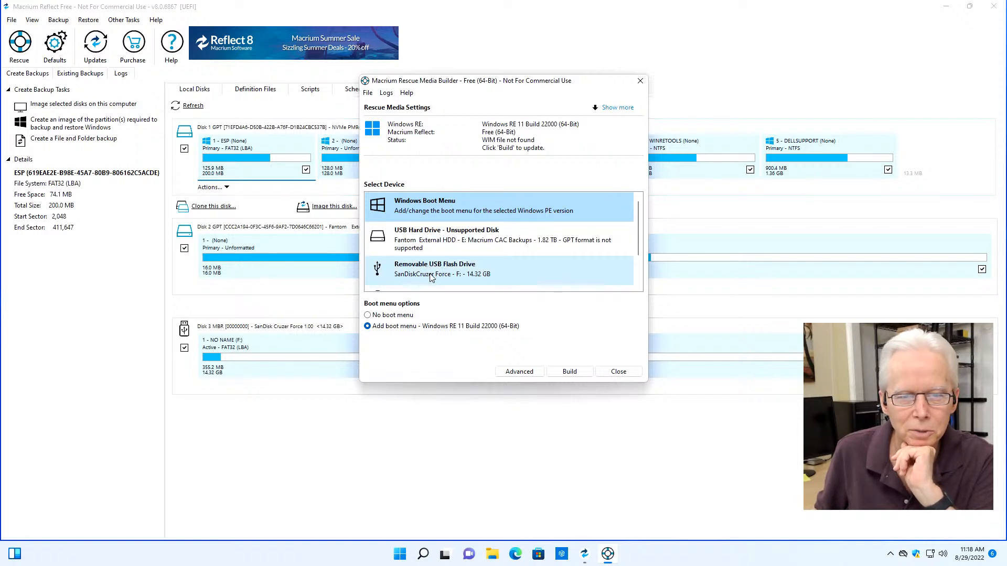
click(450, 276)
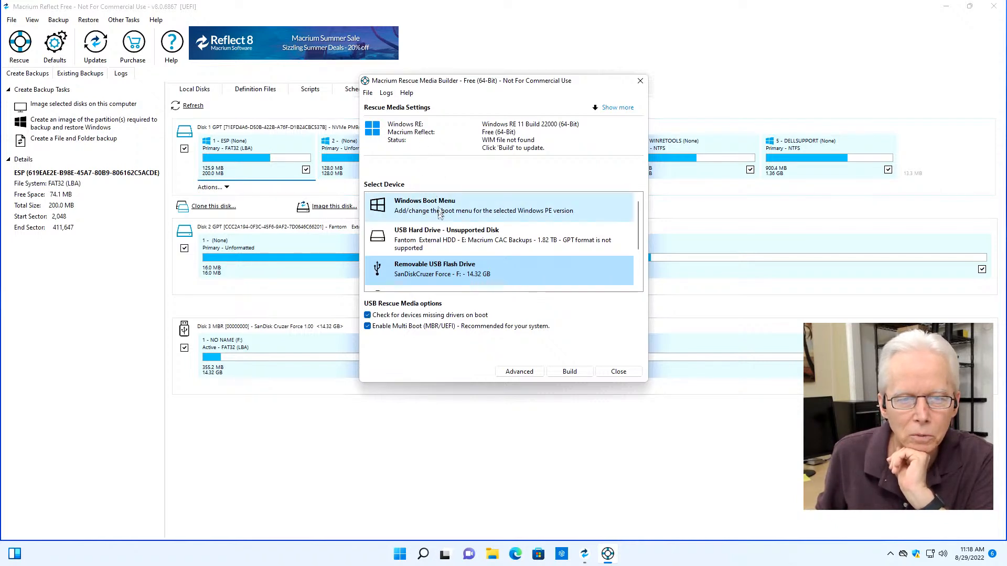
click(387, 92)
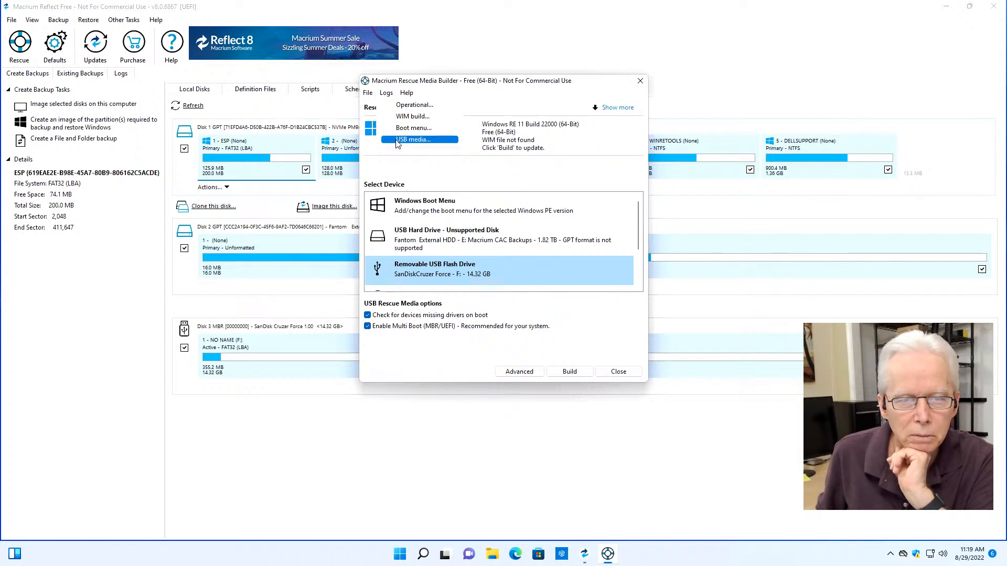
click(398, 140)
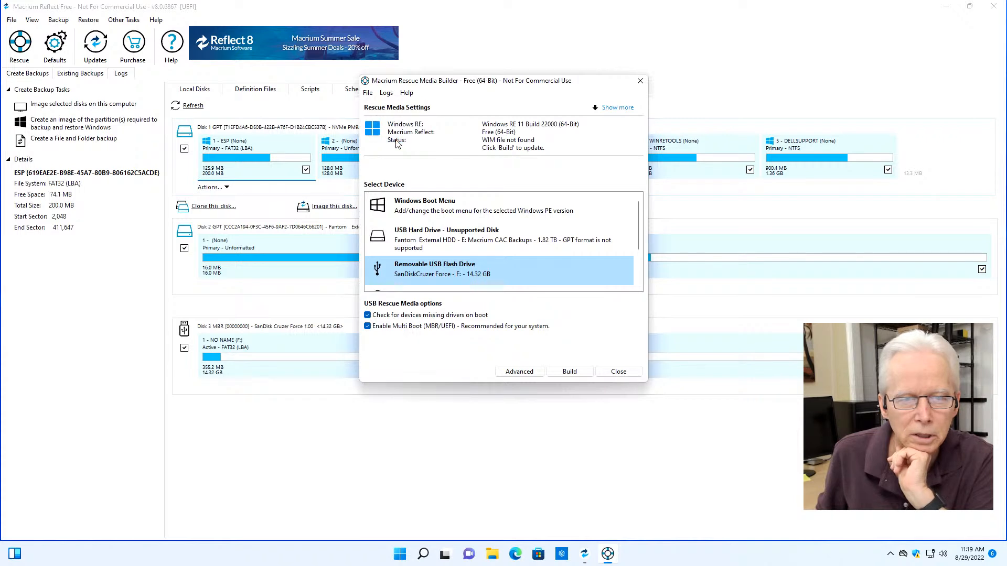
click(391, 95)
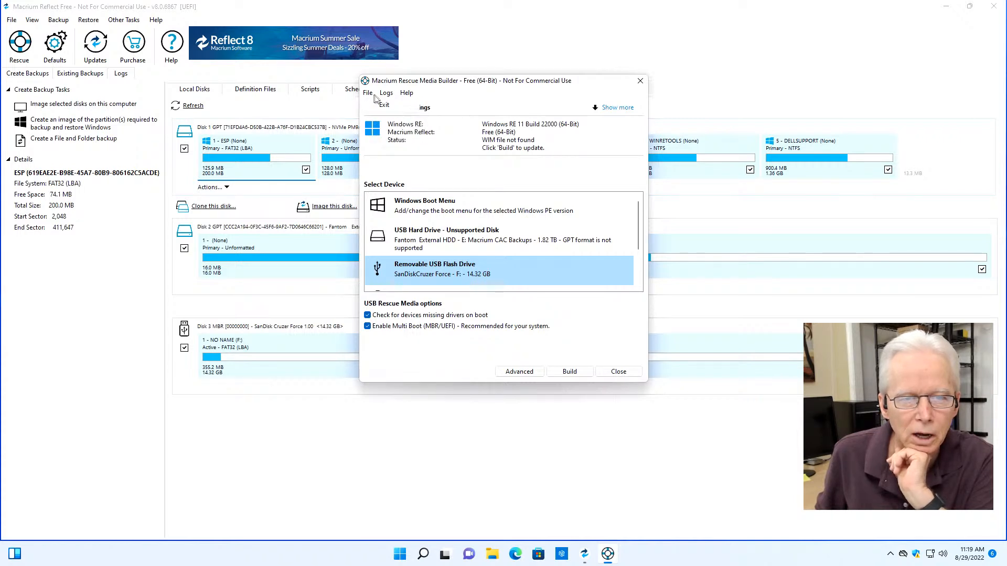
click(441, 368)
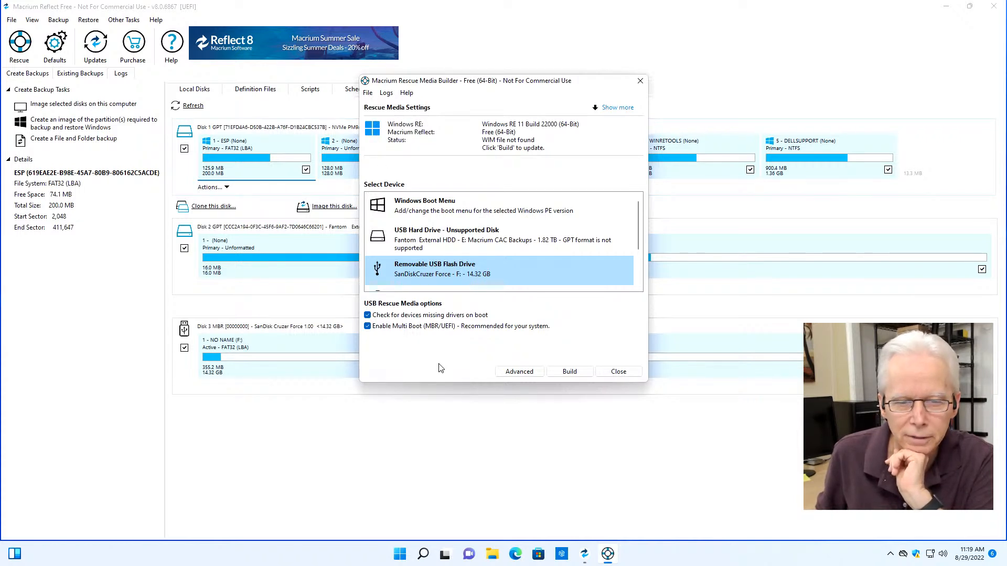
In the advanced WIM build options, add BitLocker support with automatic volume unlocking and turn off WiFi support.
click(520, 372)
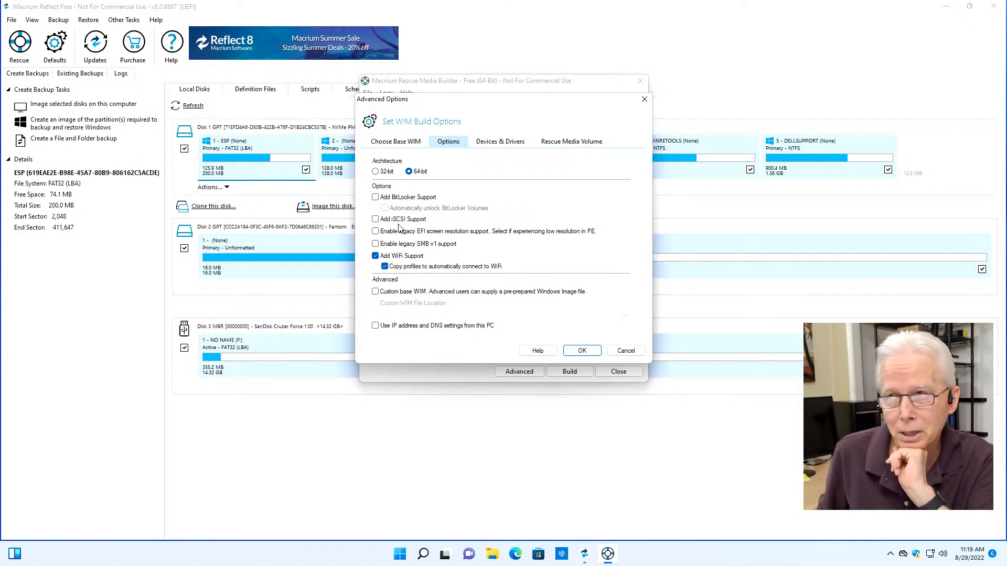
click(375, 198)
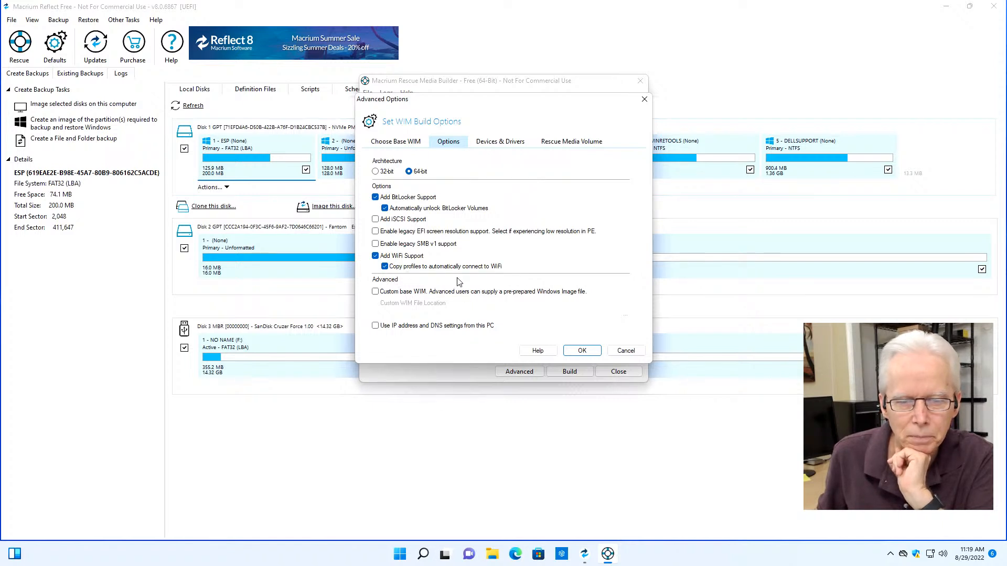
click(376, 257)
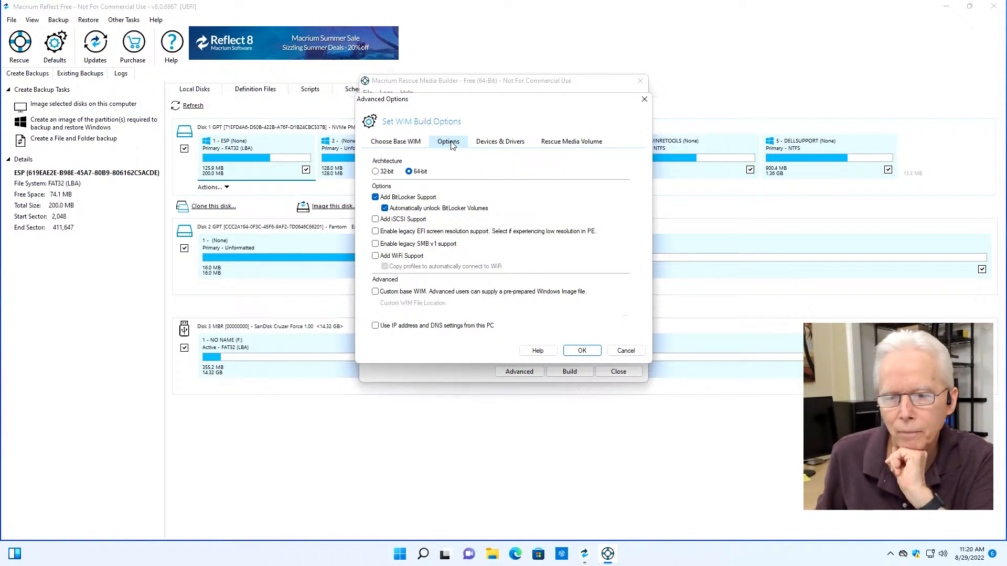
Scan the WIM for required devices and check the driver list and the rescue media storage volume.
click(500, 142)
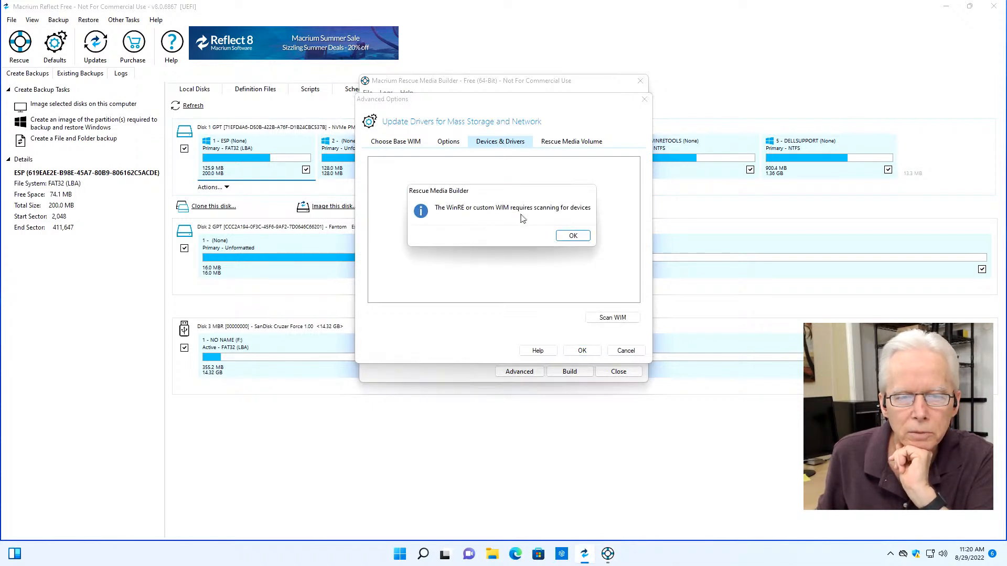
click(573, 237)
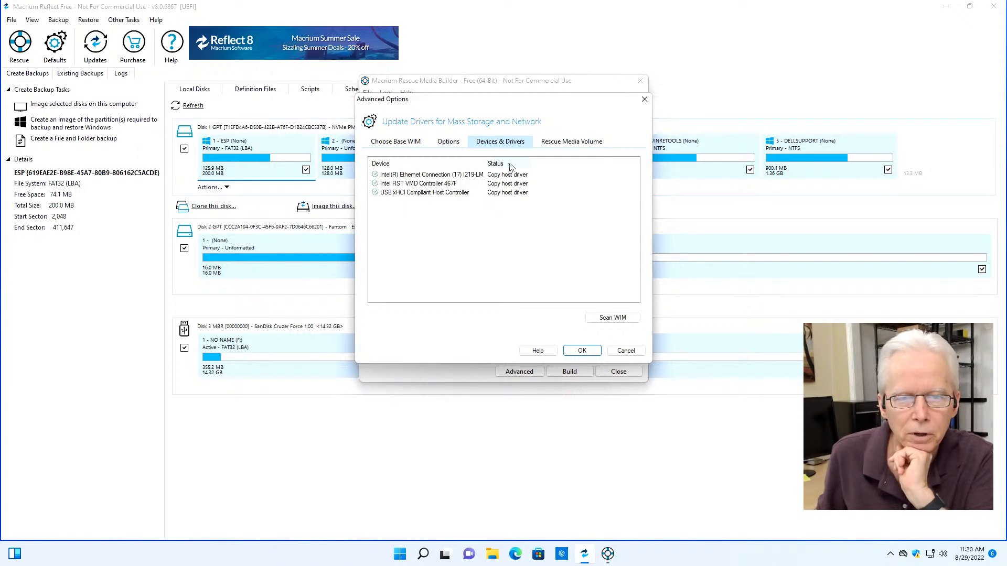
click(556, 146)
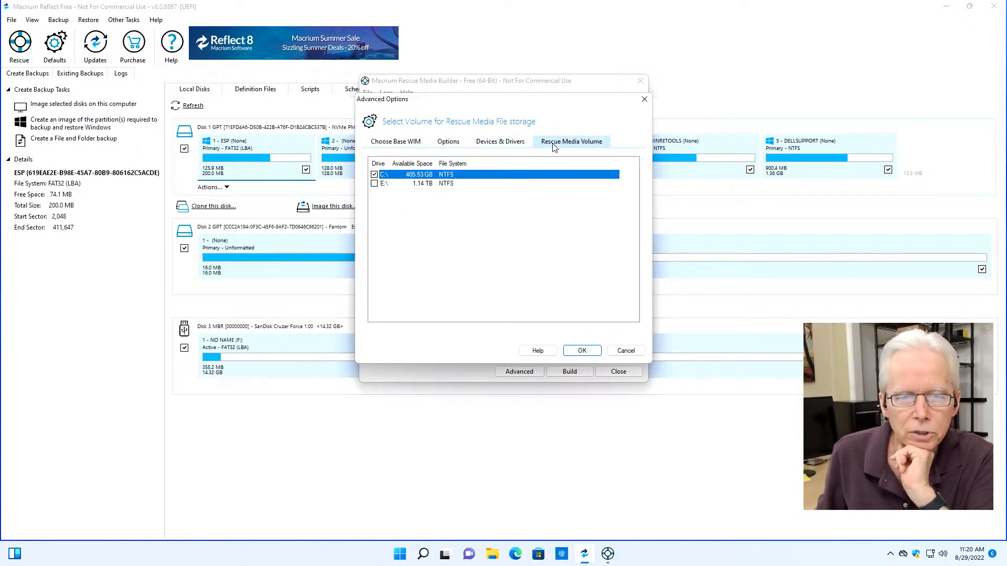
click(507, 143)
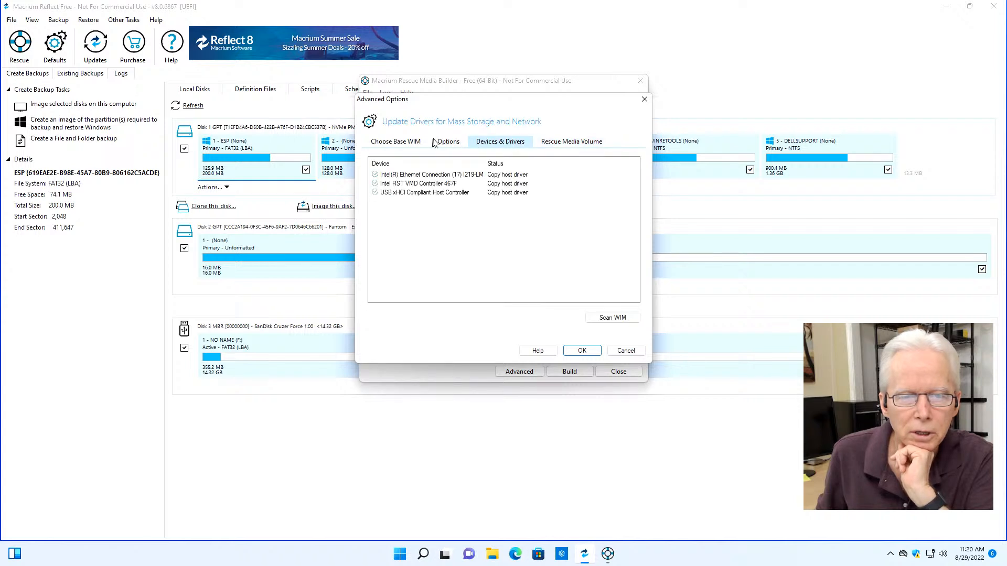
Review the available base WIM choices, keep Windows RE and apply the advanced options.
click(411, 145)
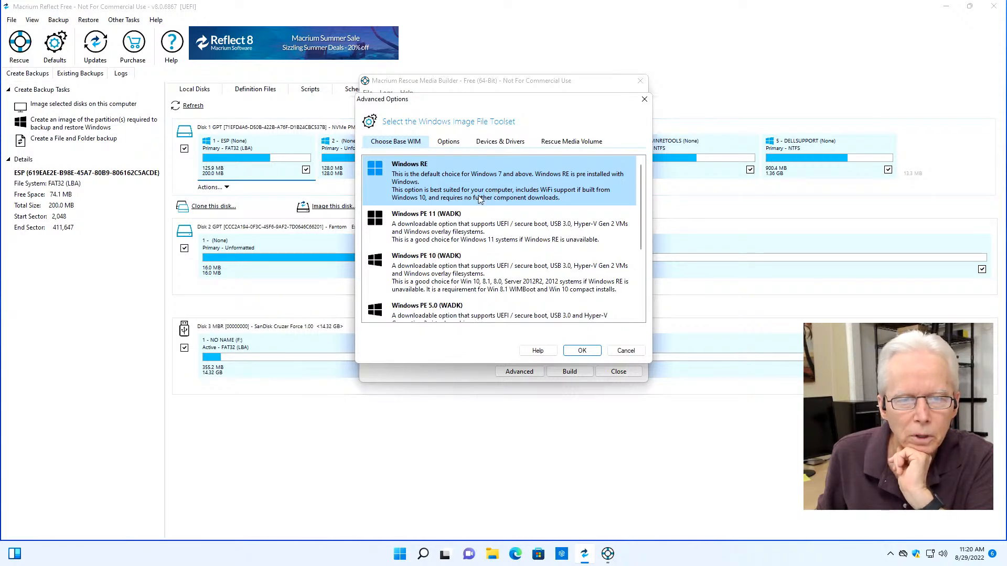
scroll(459, 307, down, 3)
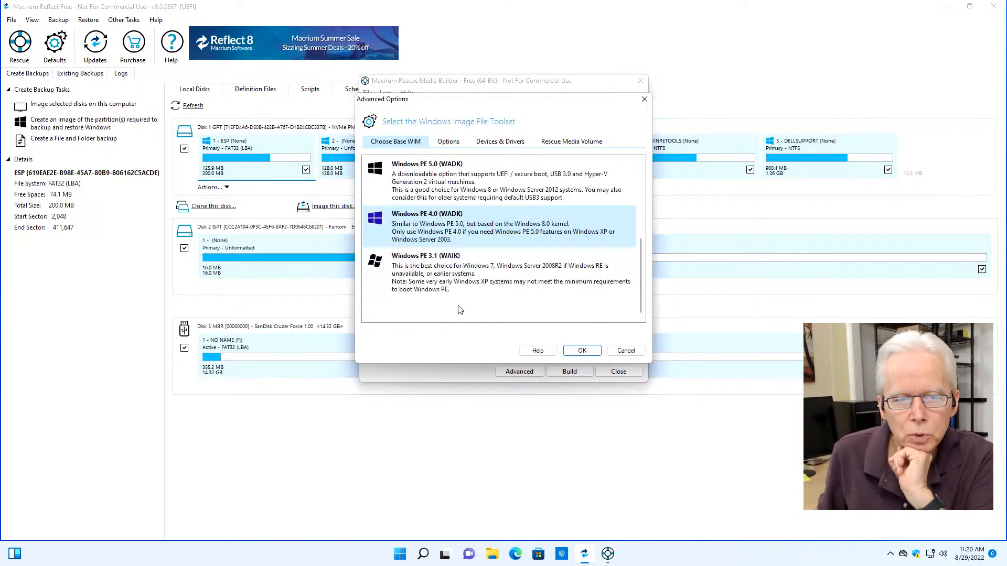
scroll(455, 286, up, 3)
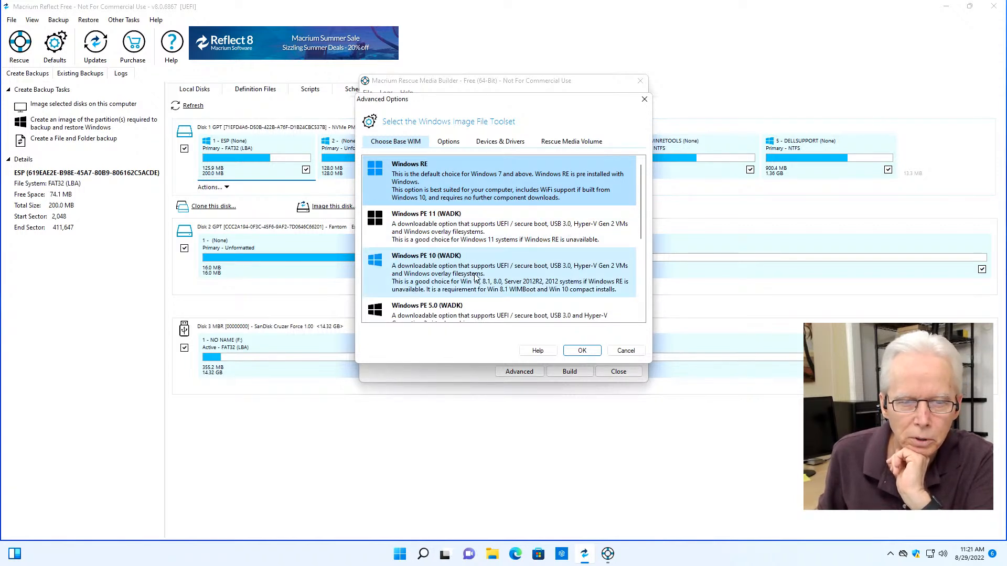
scroll(505, 278, down, 3)
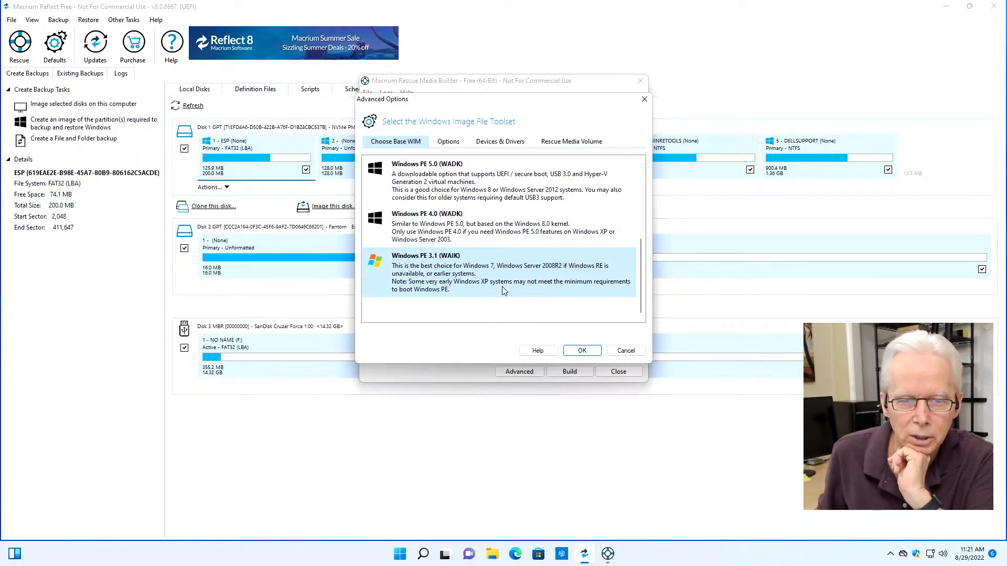
scroll(504, 291, up, 3)
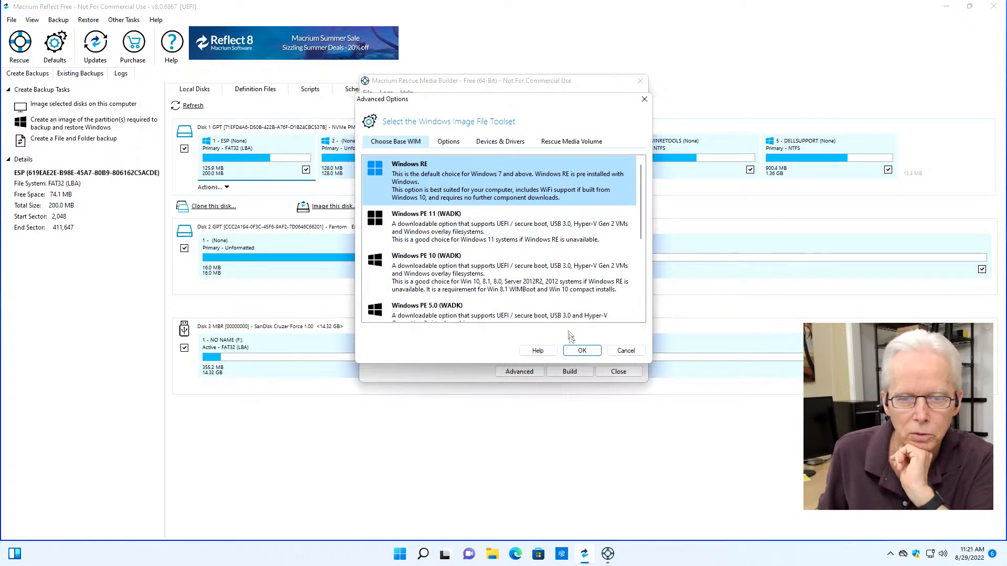
click(581, 350)
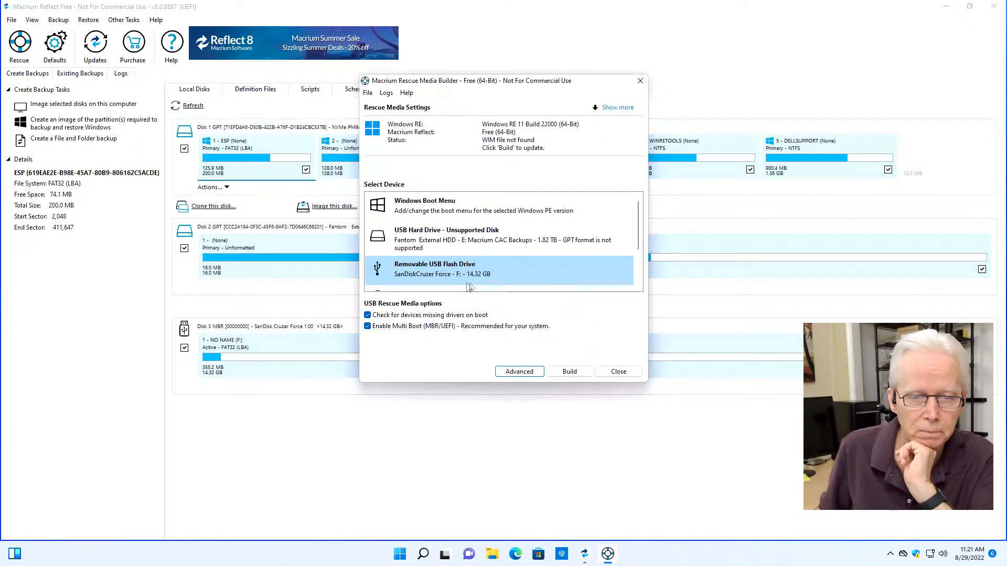
Build the USB rescue media, agreeing to personal non-commercial use only, and close the Rescue Media Builder when it finishes.
click(569, 373)
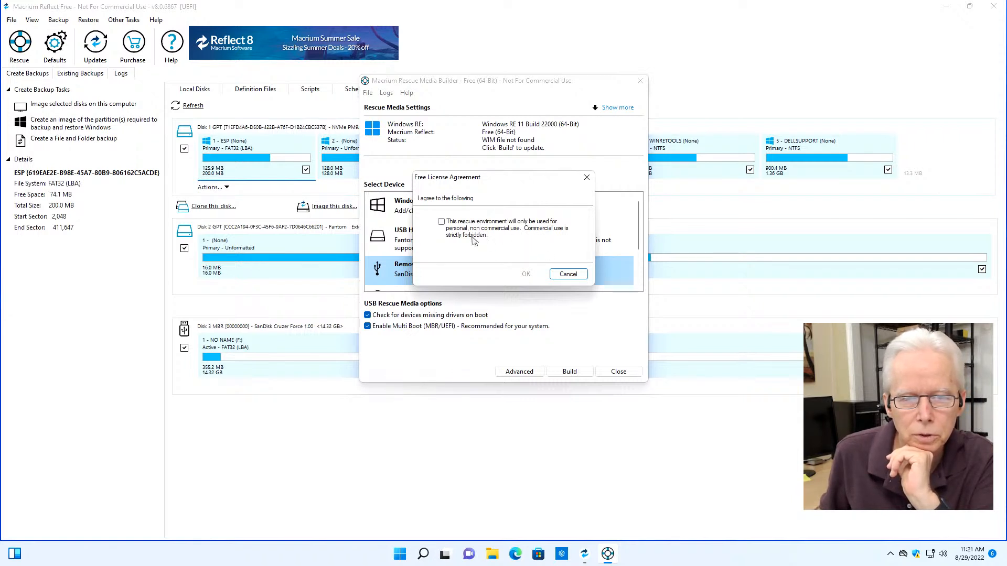
click(444, 222)
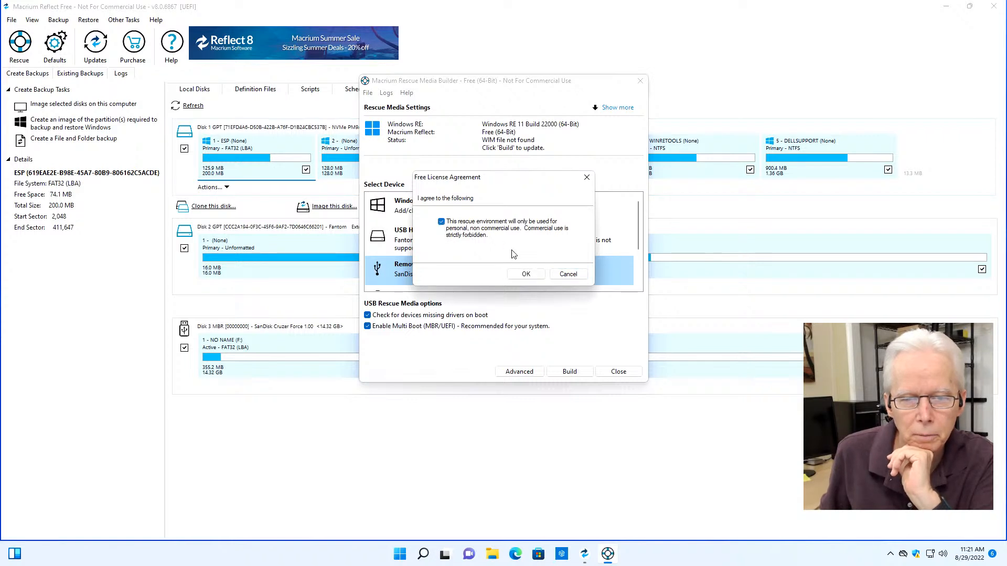
click(525, 275)
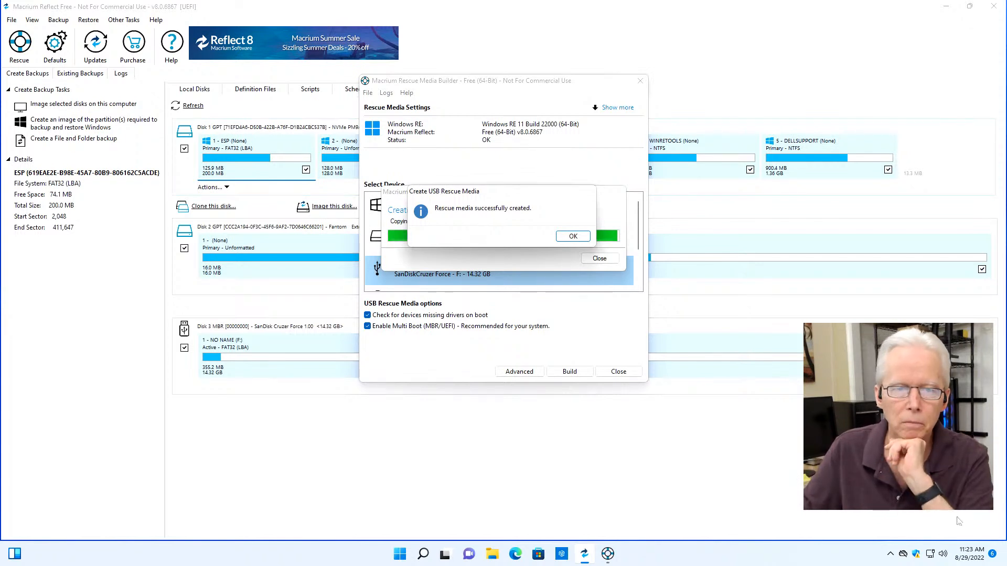
click(572, 239)
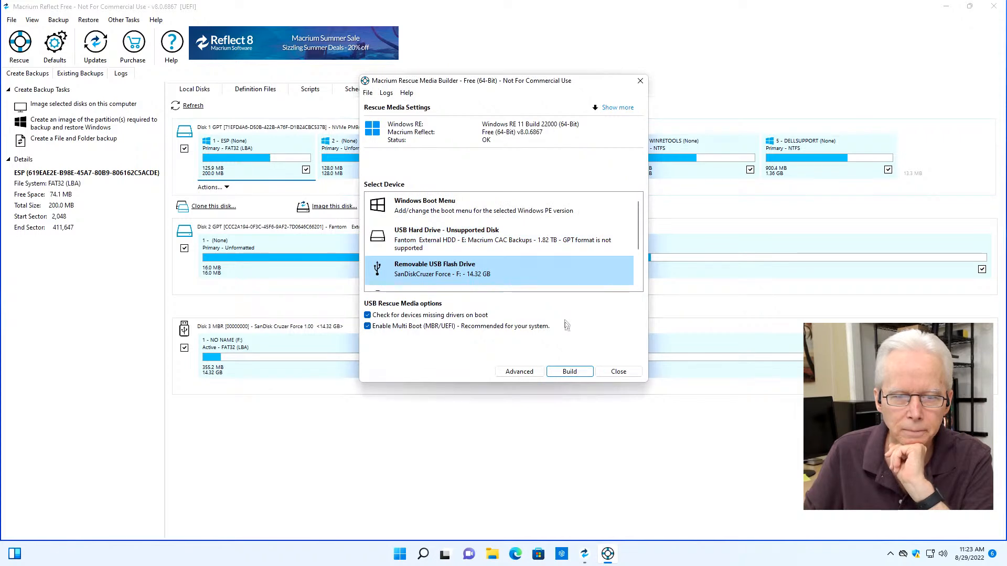
click(618, 372)
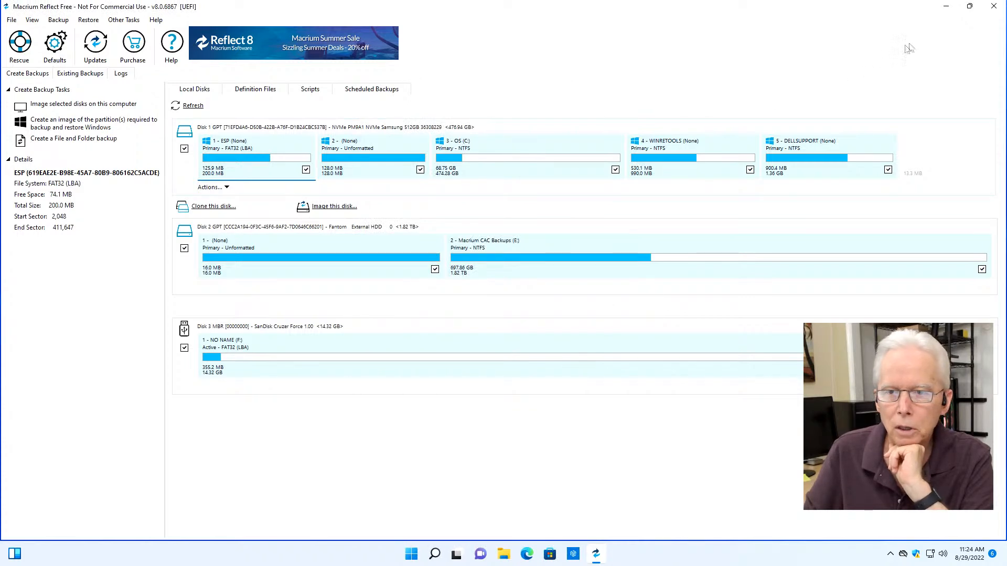
Close Macrium Reflect and restart the computer.
click(993, 7)
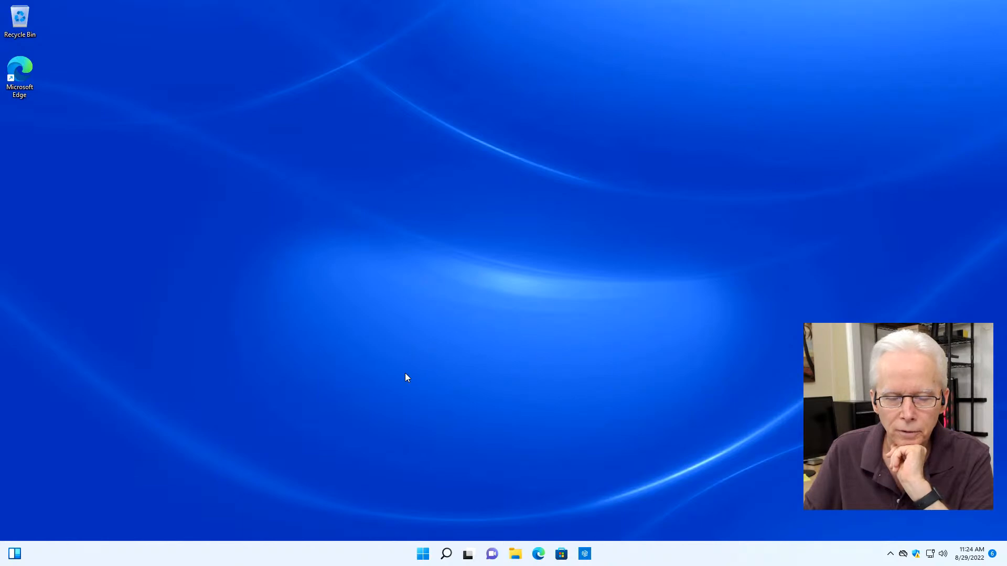
click(423, 555)
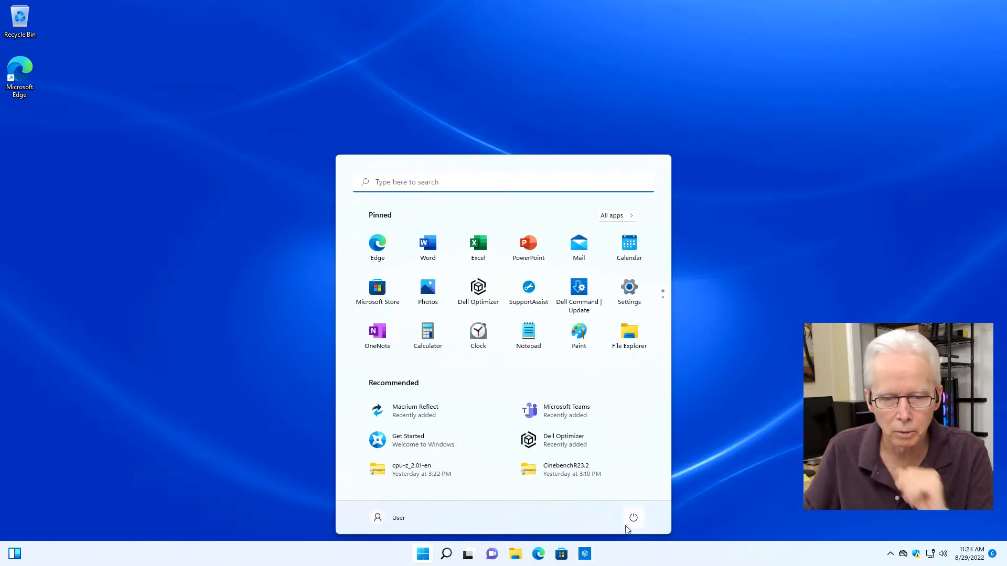
click(632, 519)
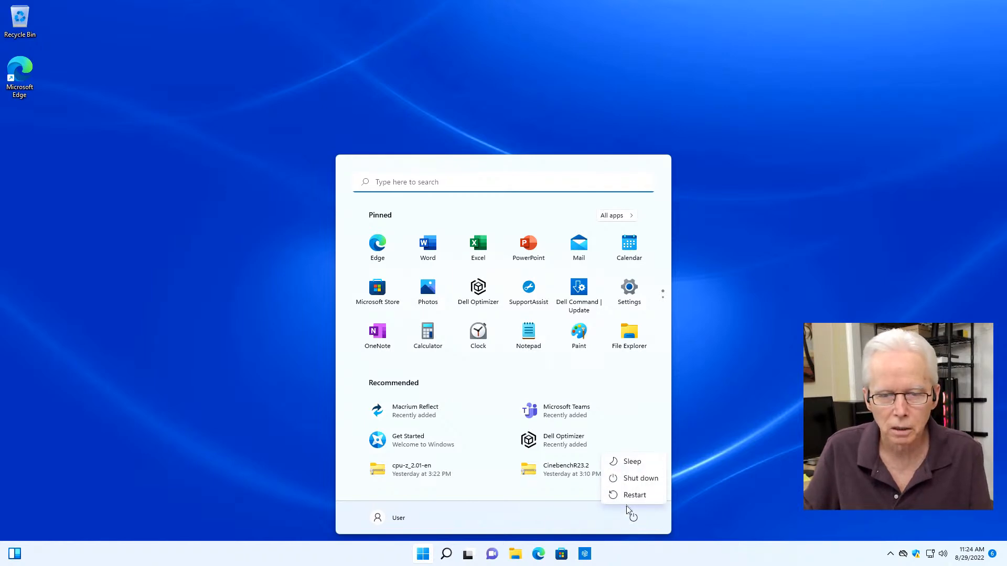
click(632, 497)
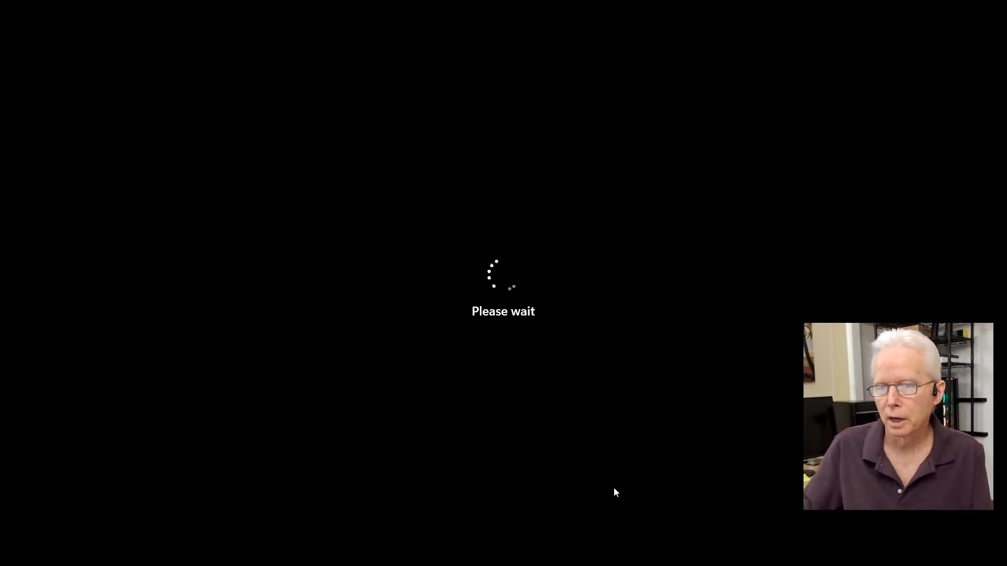